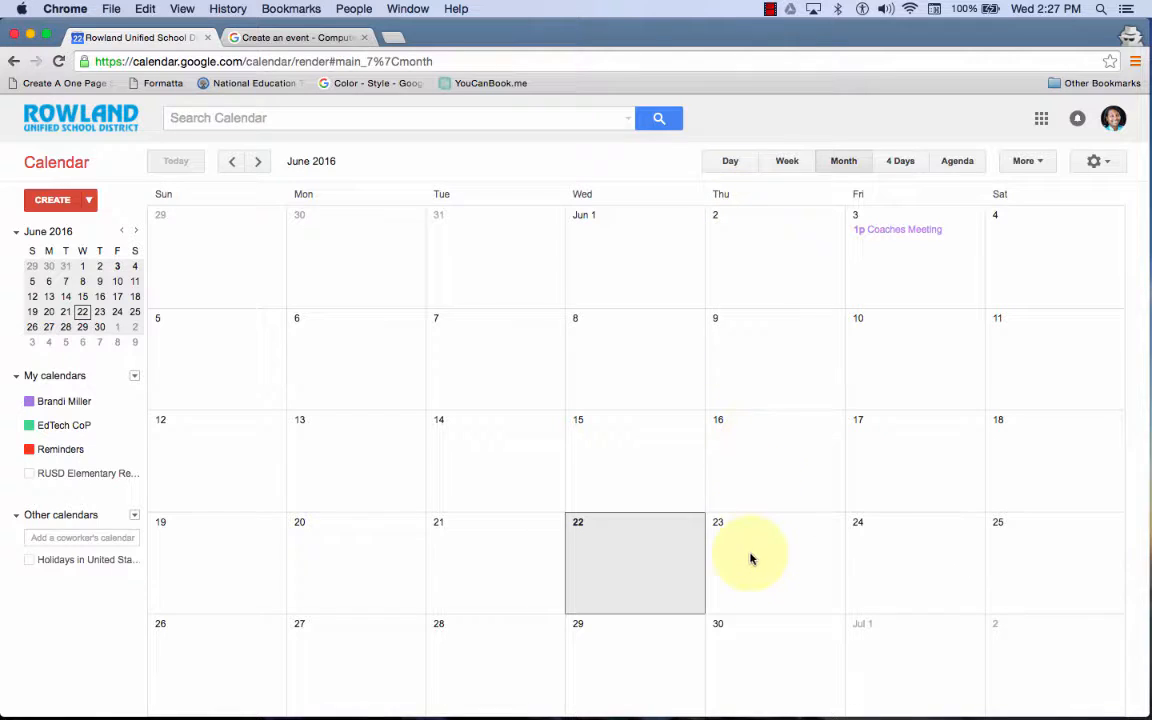
# Step: Create the event "2 pm meeting at RIC" on Thursday, June 23, in the owner's personal calendar
pyautogui.click(752, 559)
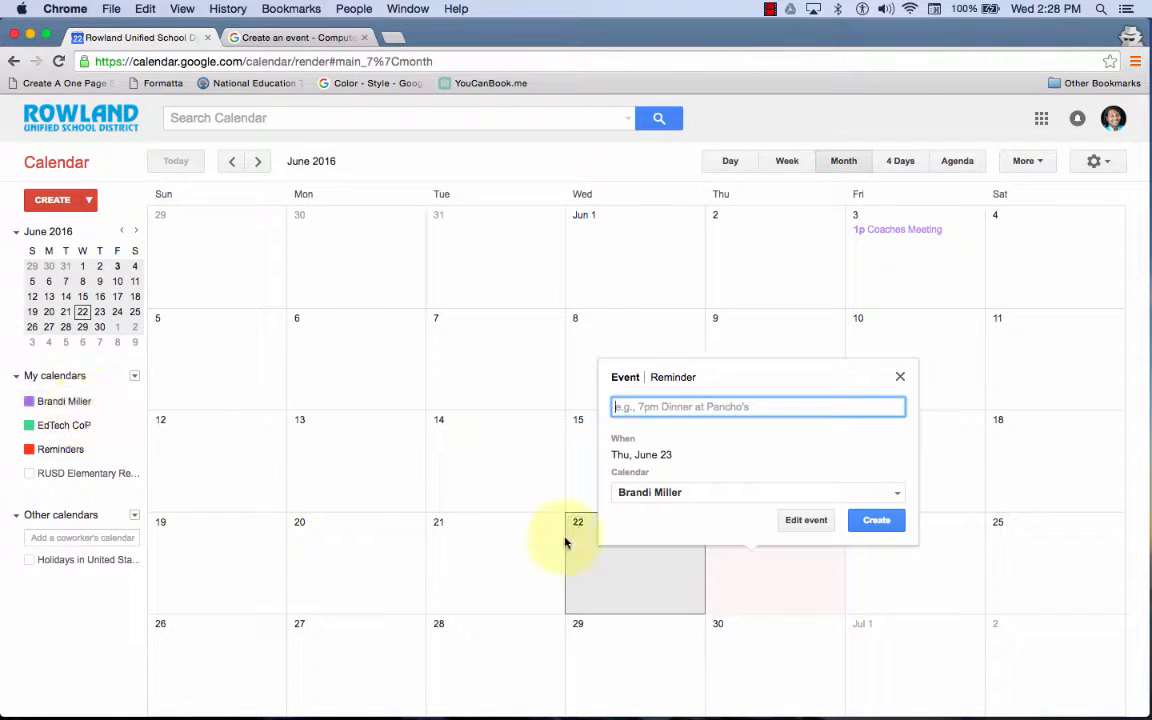
pyautogui.click(632, 494)
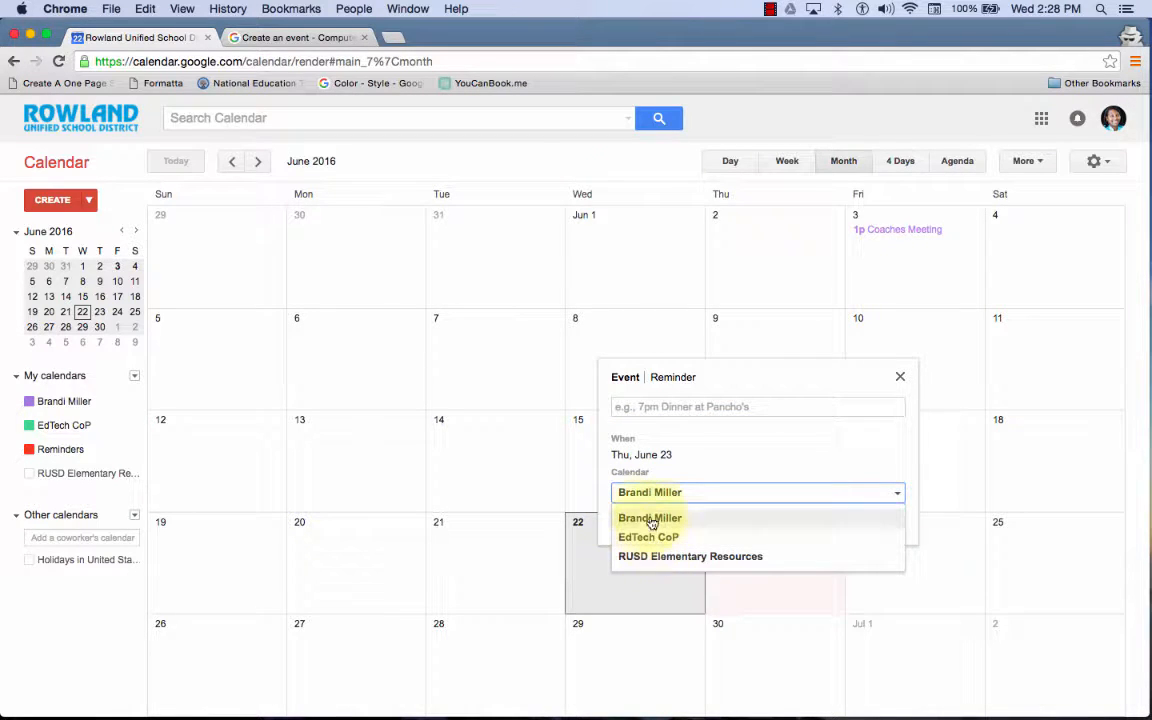
pyautogui.click(649, 499)
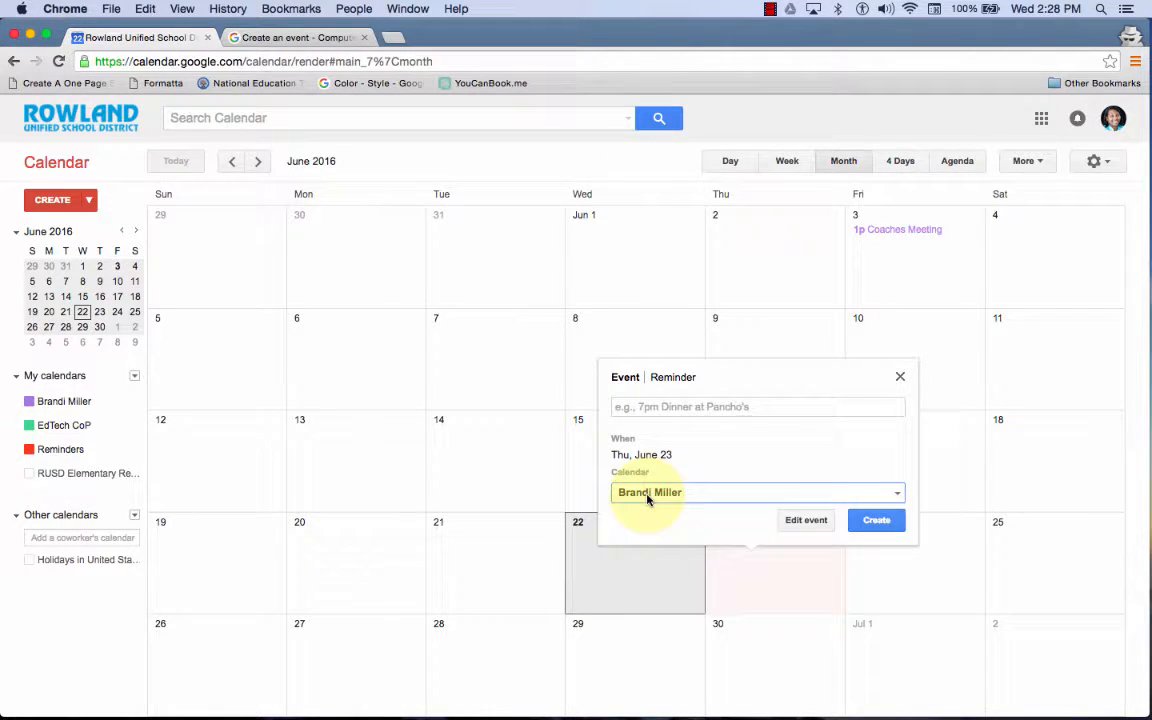
pyautogui.click(626, 408)
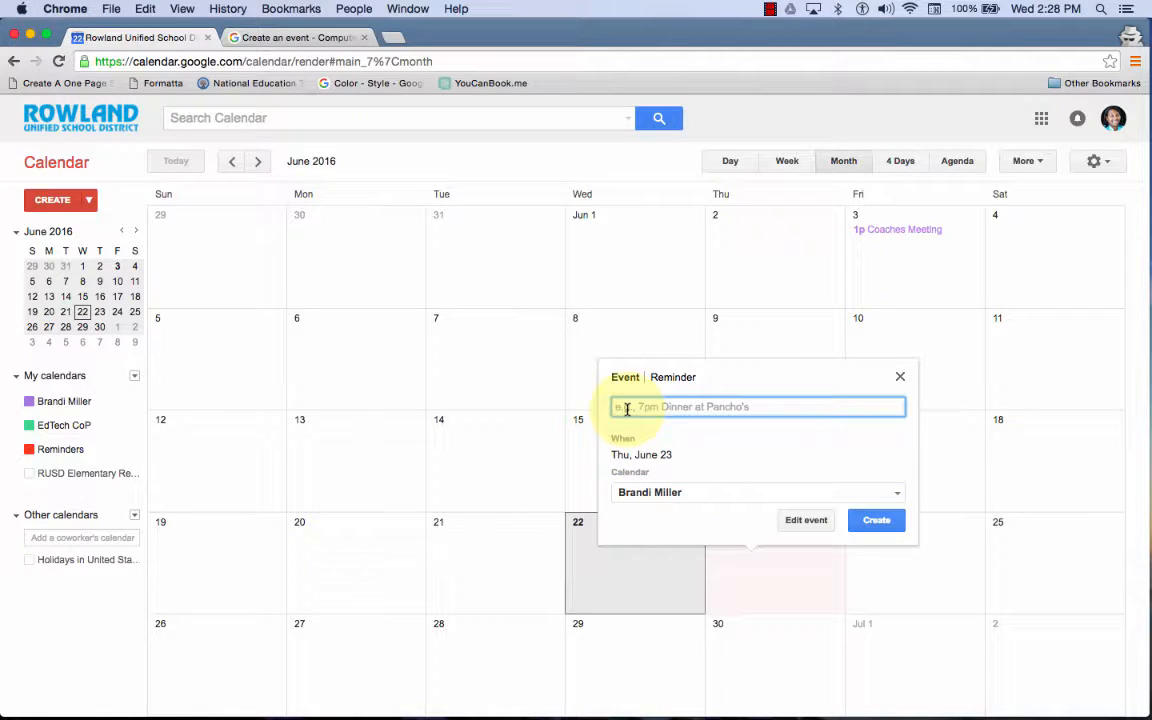
pyautogui.write('2 pm mee')
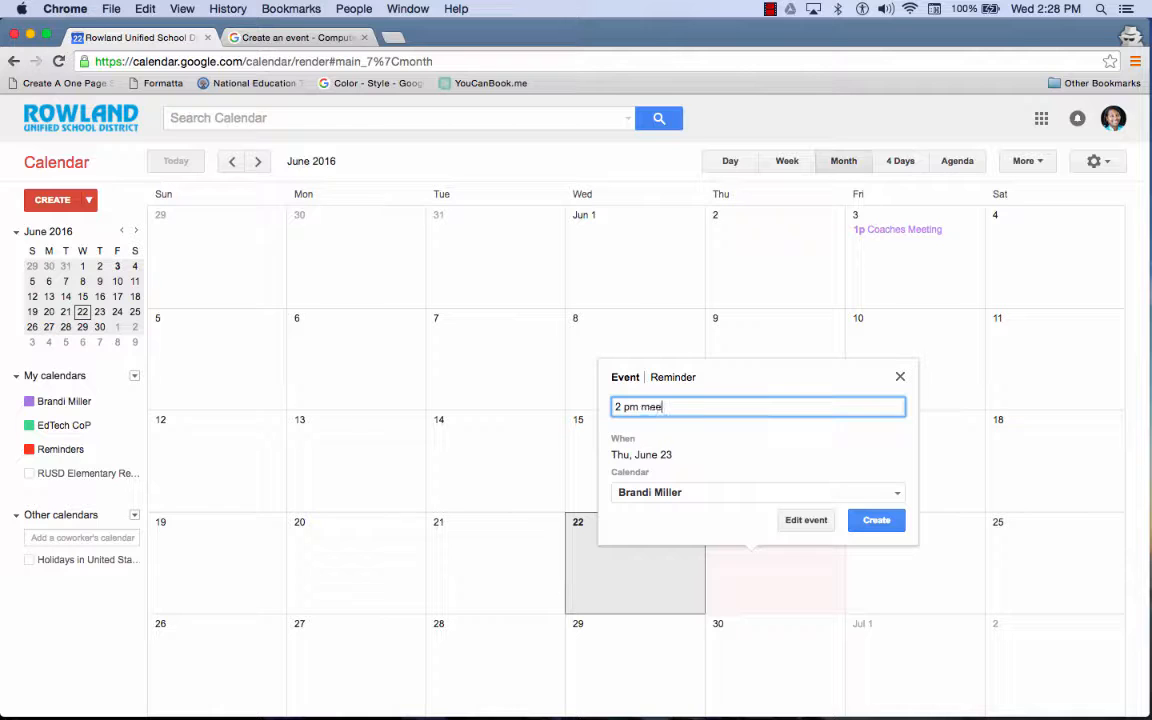
pyautogui.write('ting at RIC')
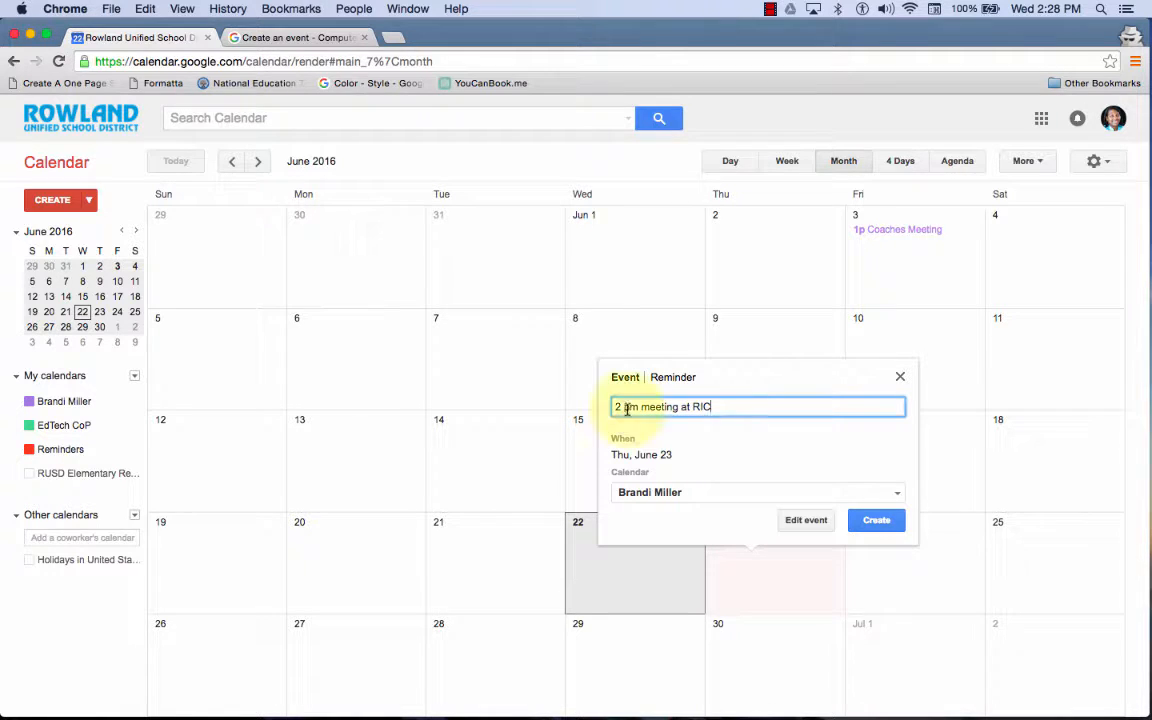
pyautogui.click(874, 521)
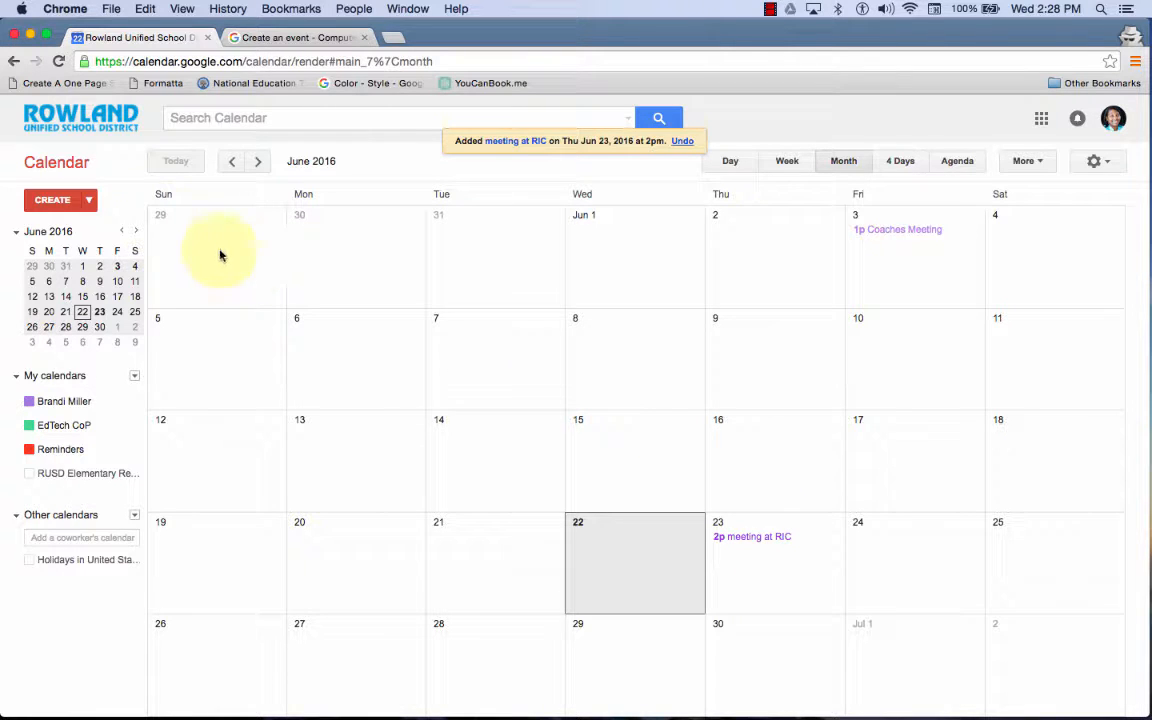
# Step: Quick-add the event "3pm meeting at RIC on 6/23" to the calendar
pyautogui.click(90, 203)
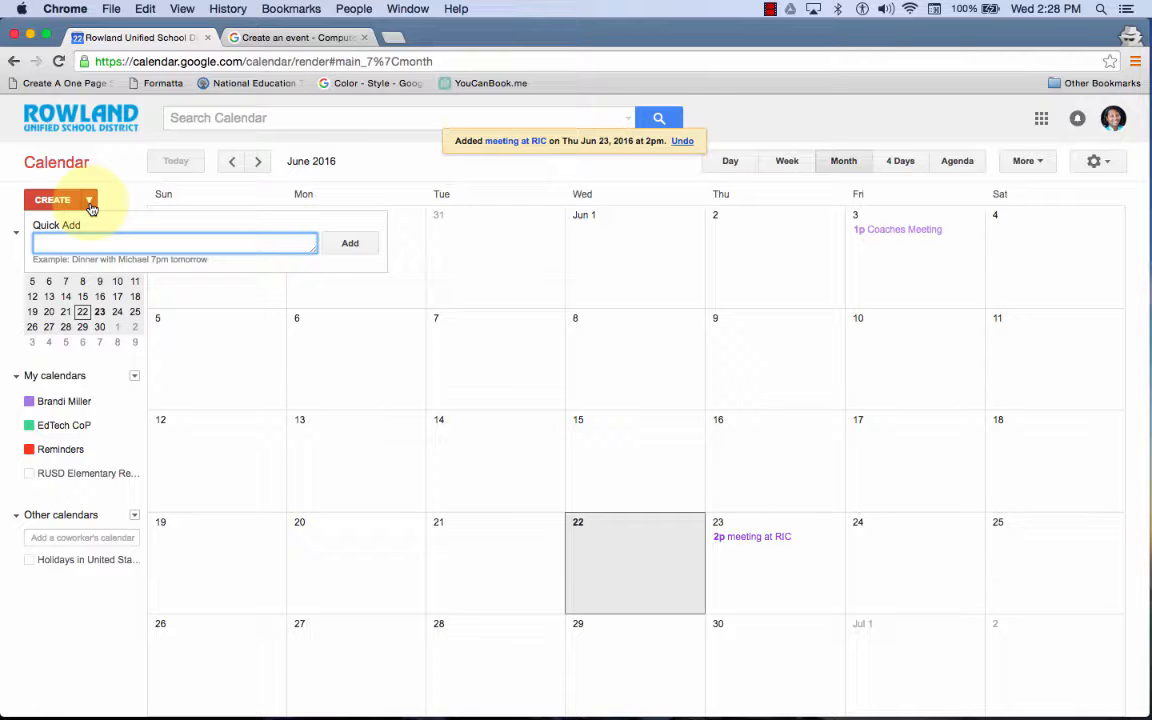
pyautogui.write('3')
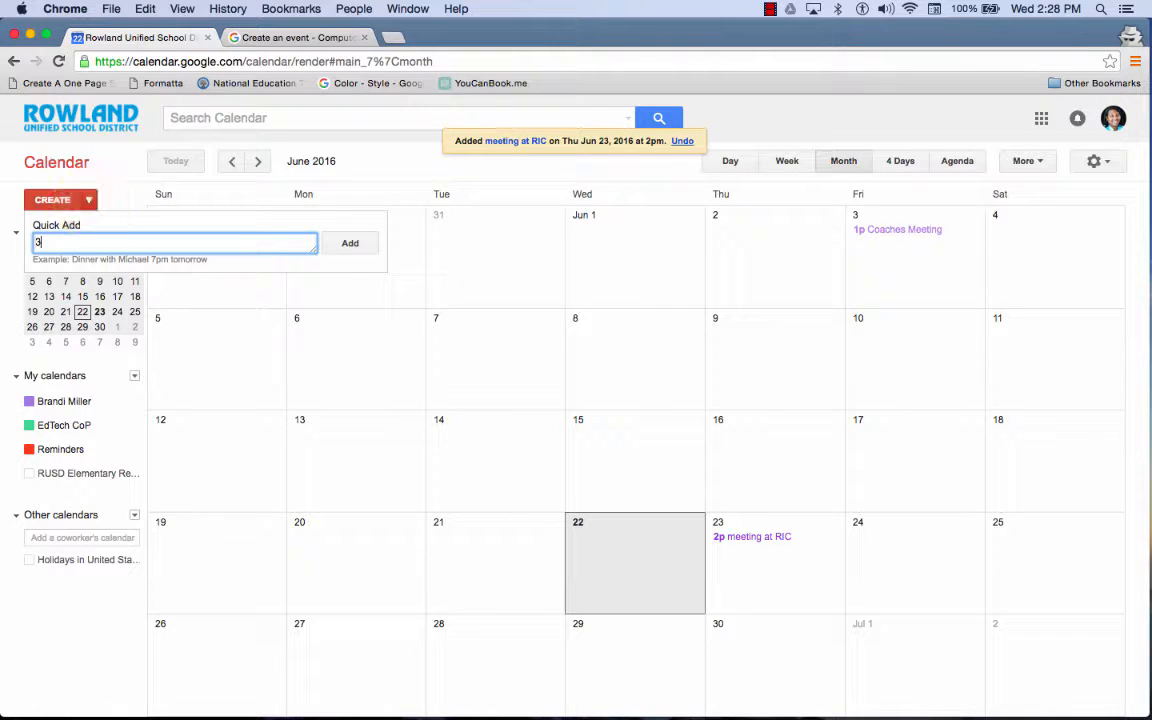
pyautogui.write('pm meeting at RIC on ')
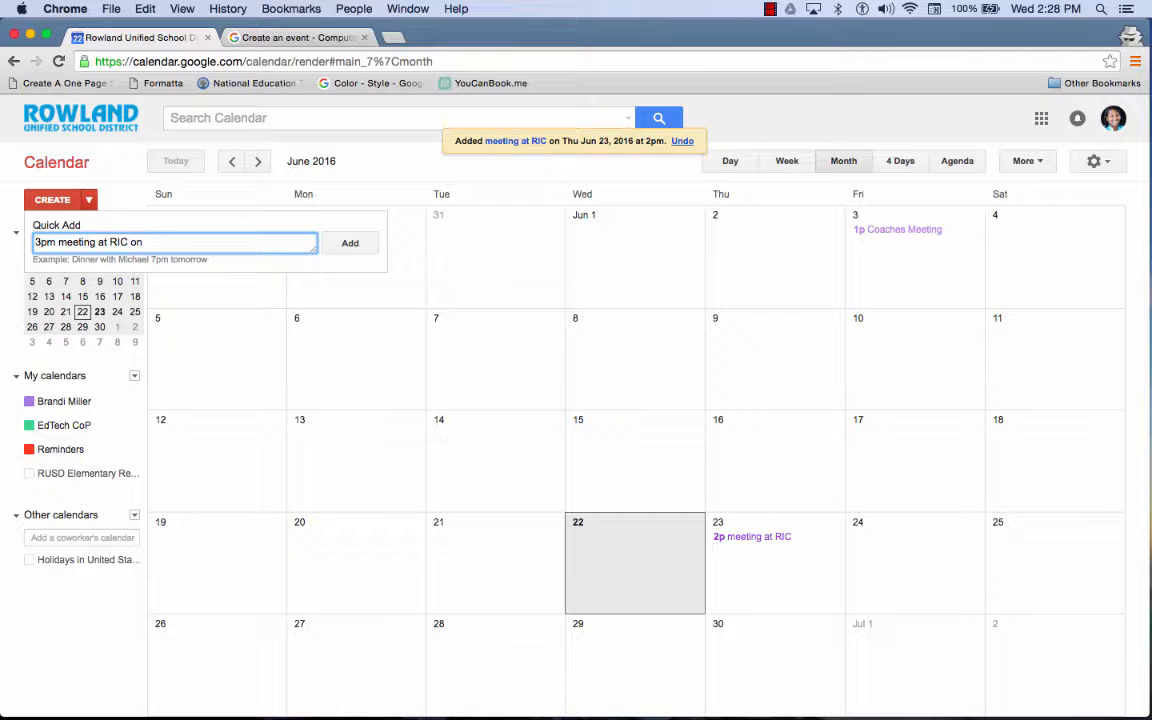
pyautogui.write('6/23')
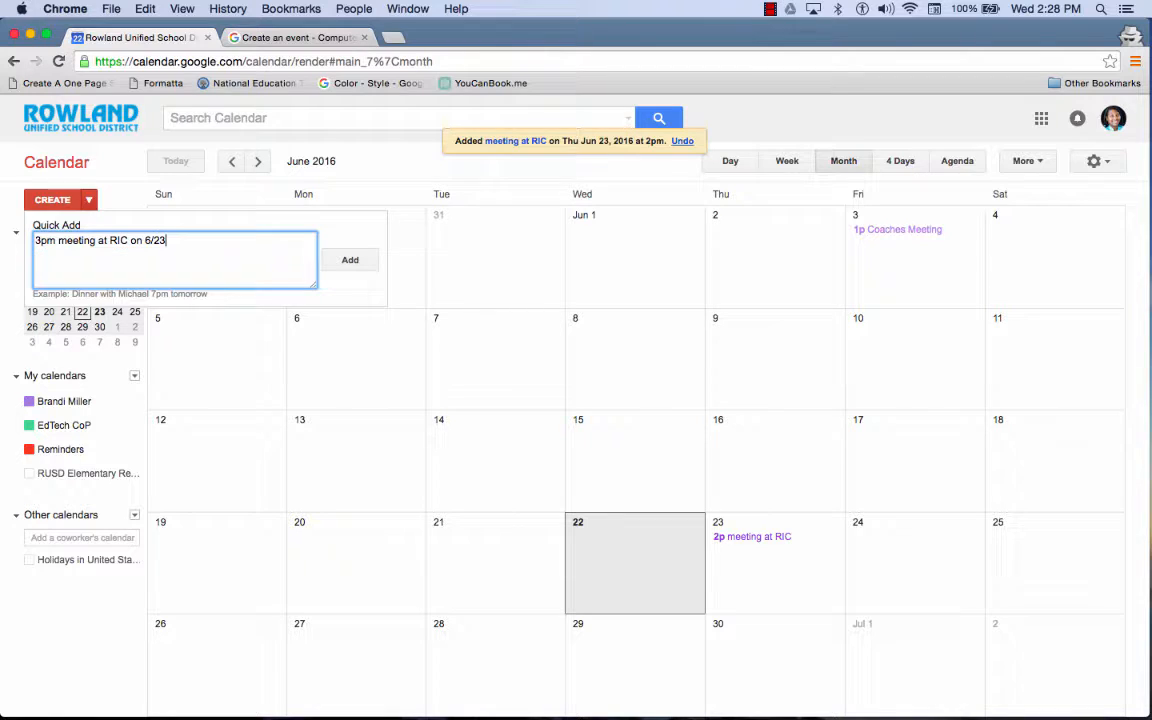
pyautogui.click(346, 264)
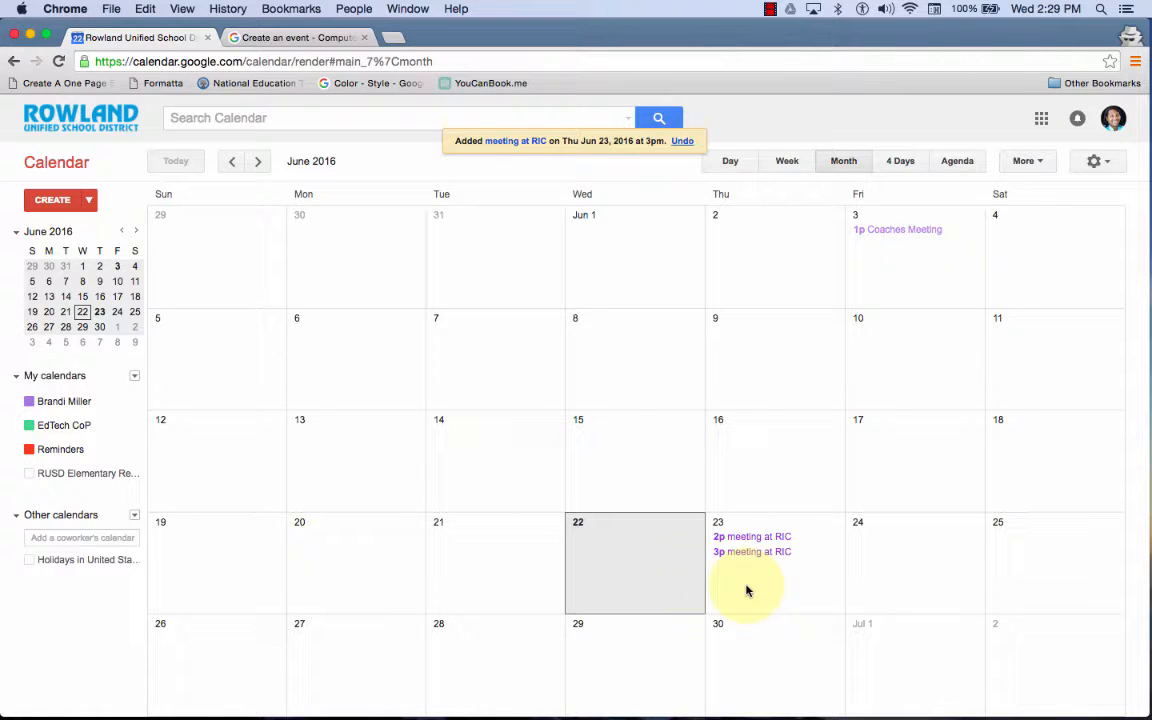
# Step: Start a new detailed event titled "Meeting" and set its start time to 9:00am
pyautogui.click(45, 201)
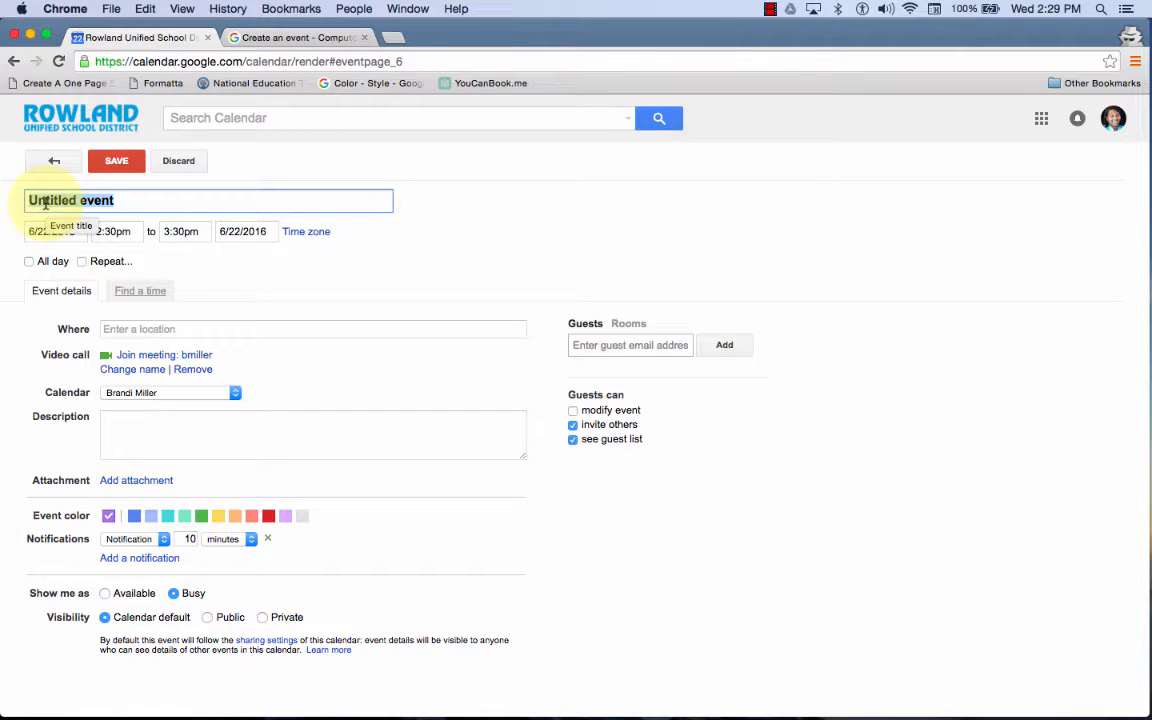
pyautogui.write('Meeting')
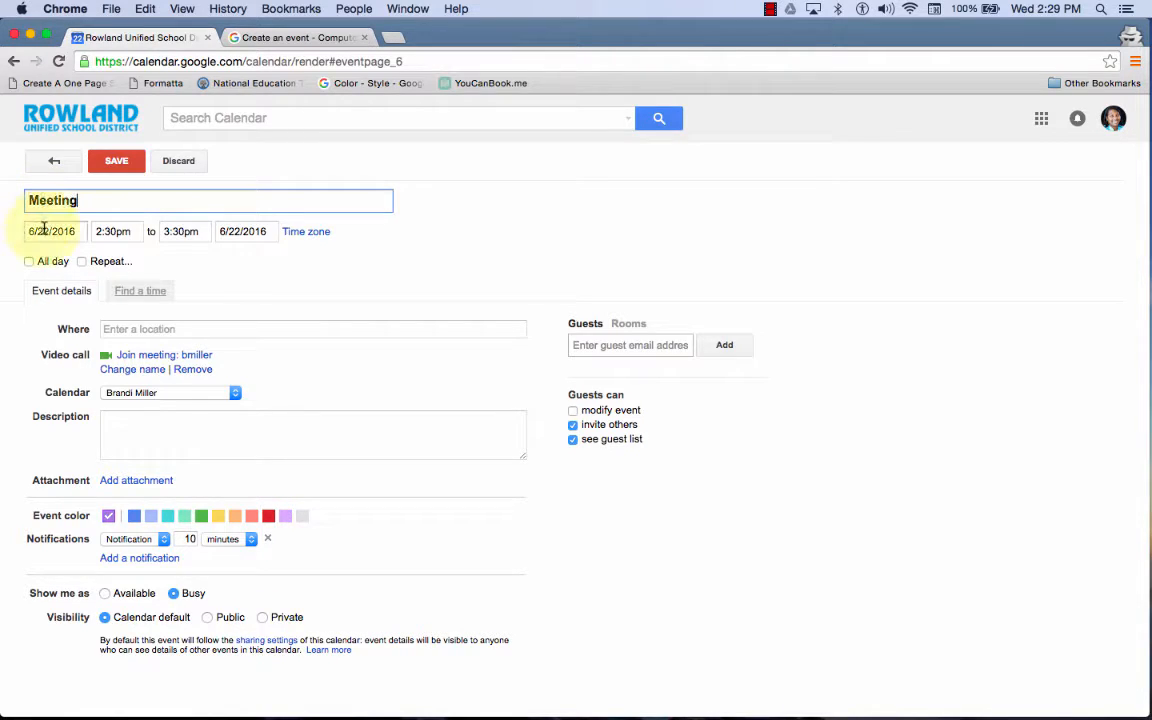
pyautogui.click(127, 233)
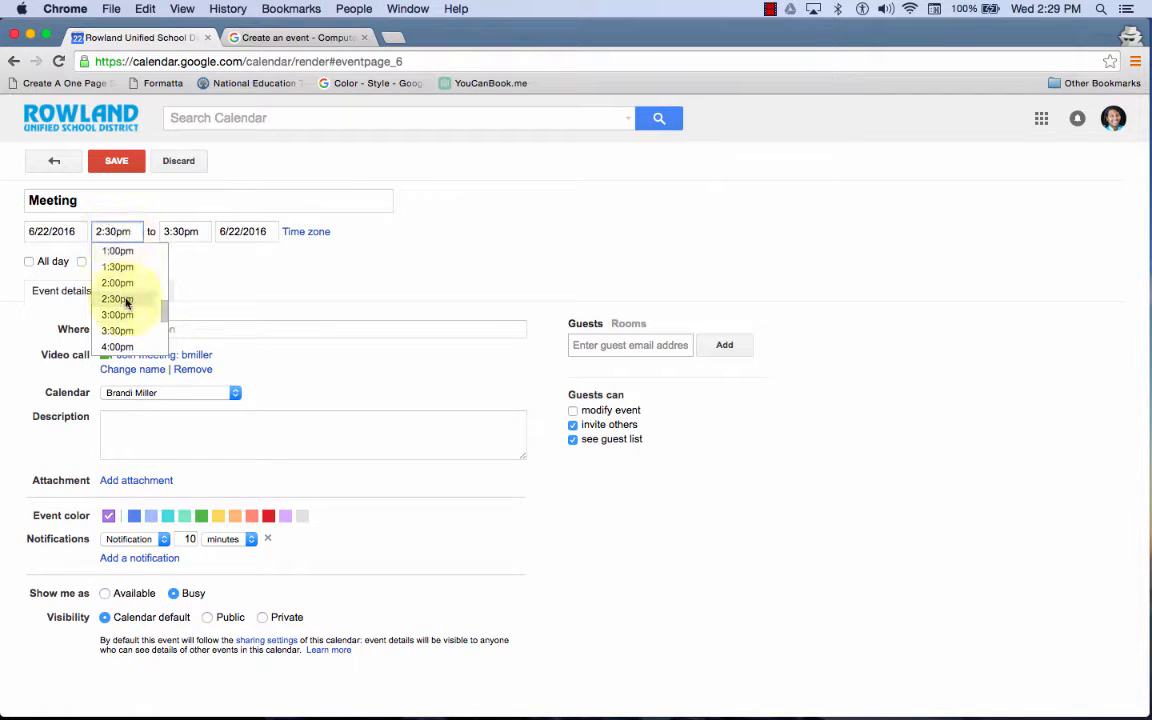
pyautogui.scroll(3, 117, 290)
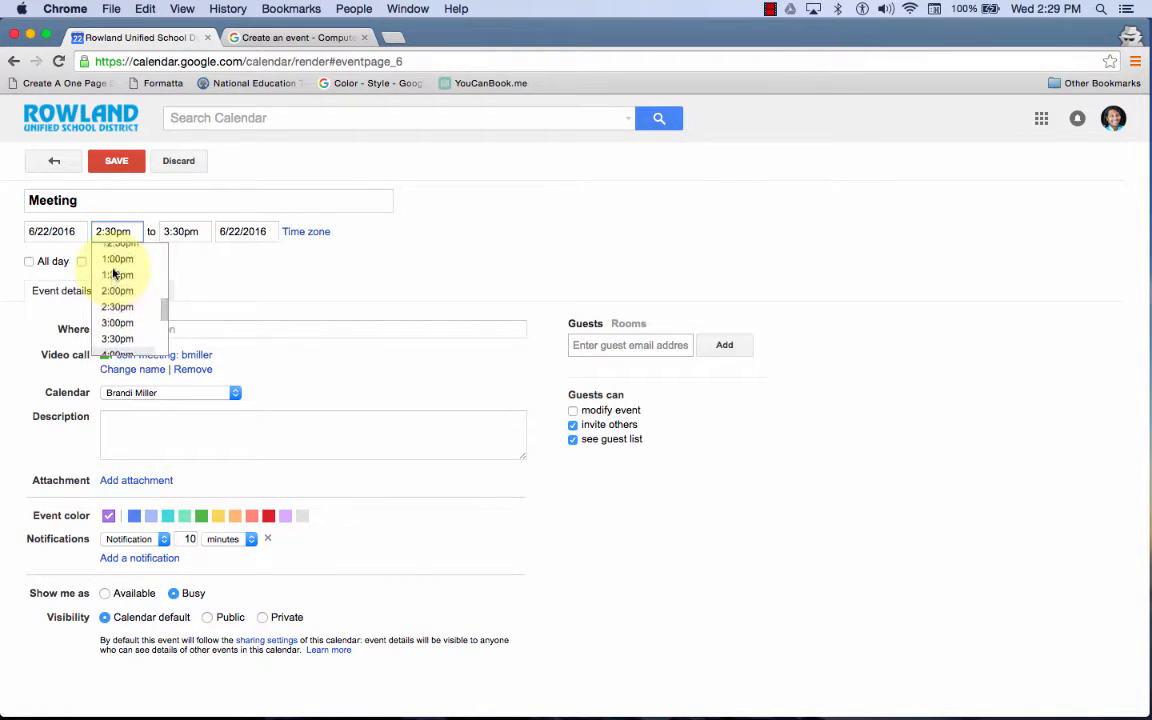
pyautogui.scroll(2, 114, 268)
pyautogui.click(110, 251)
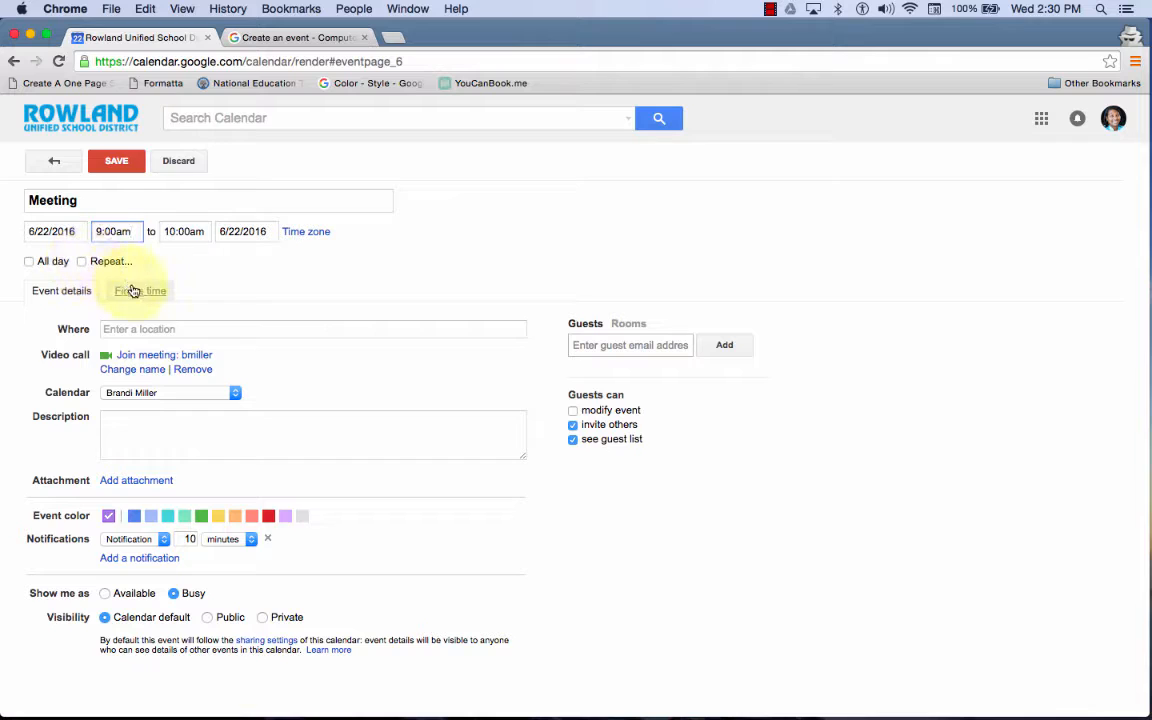
# Step: Set the event's location to RIC, assign it to the EdTech CoP calendar, and save it
pyautogui.click(113, 330)
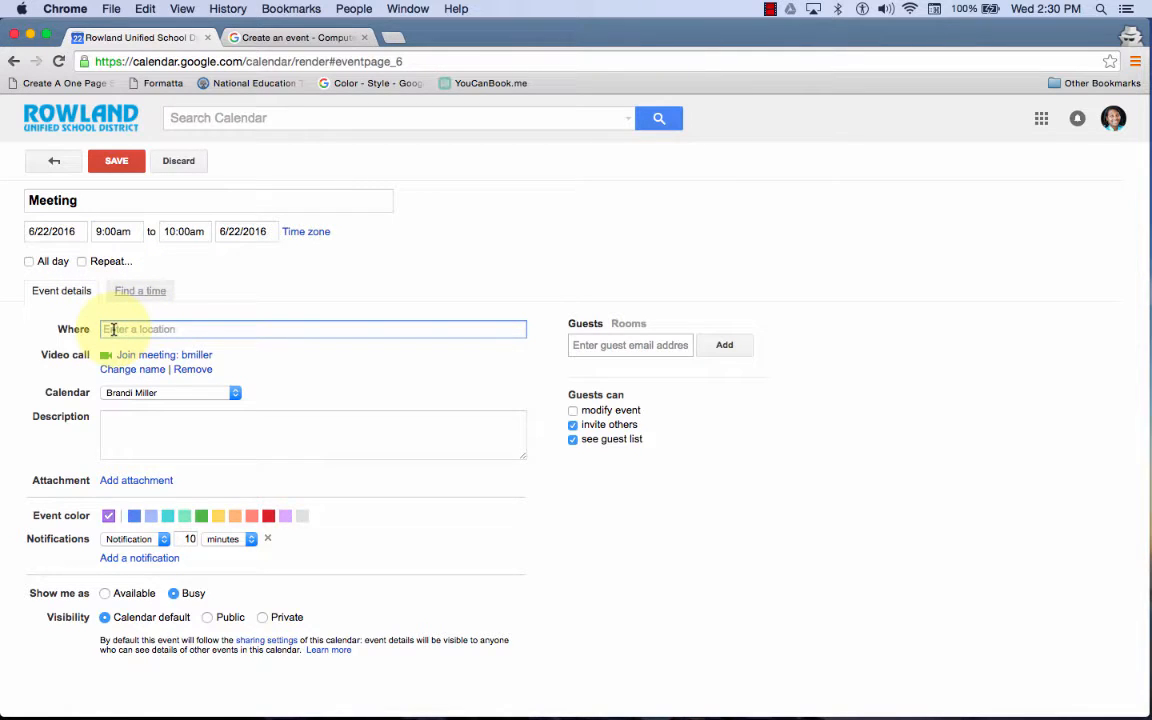
pyautogui.write('RIC')
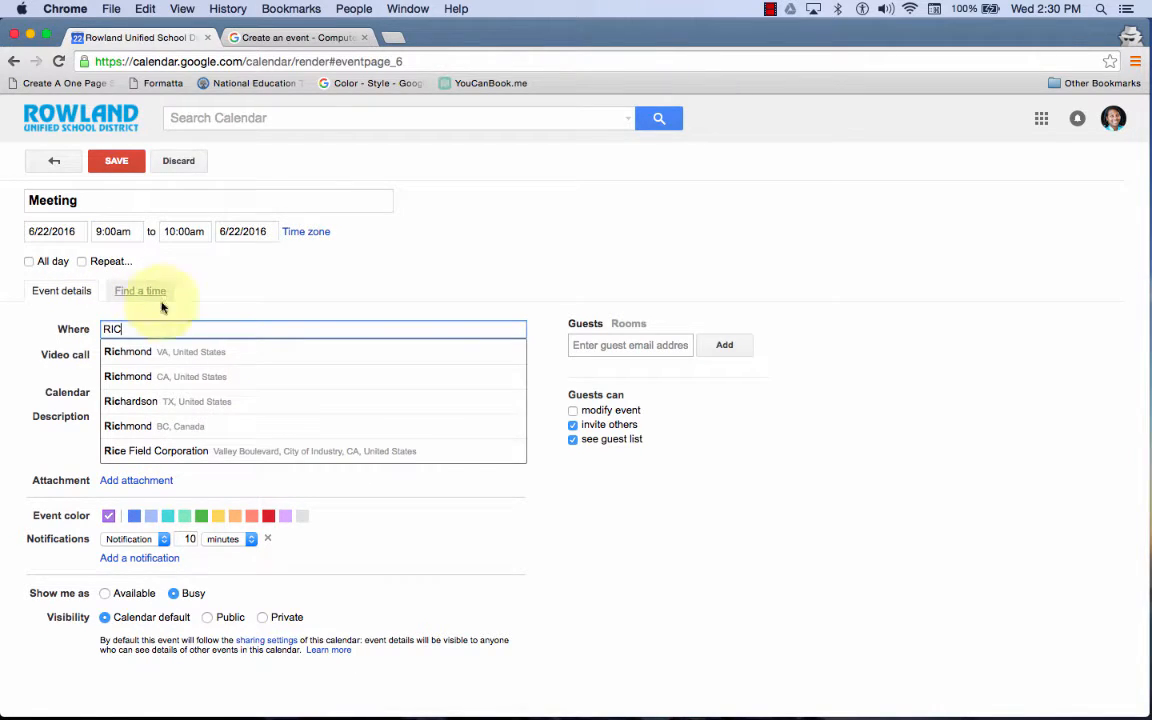
pyautogui.click(214, 302)
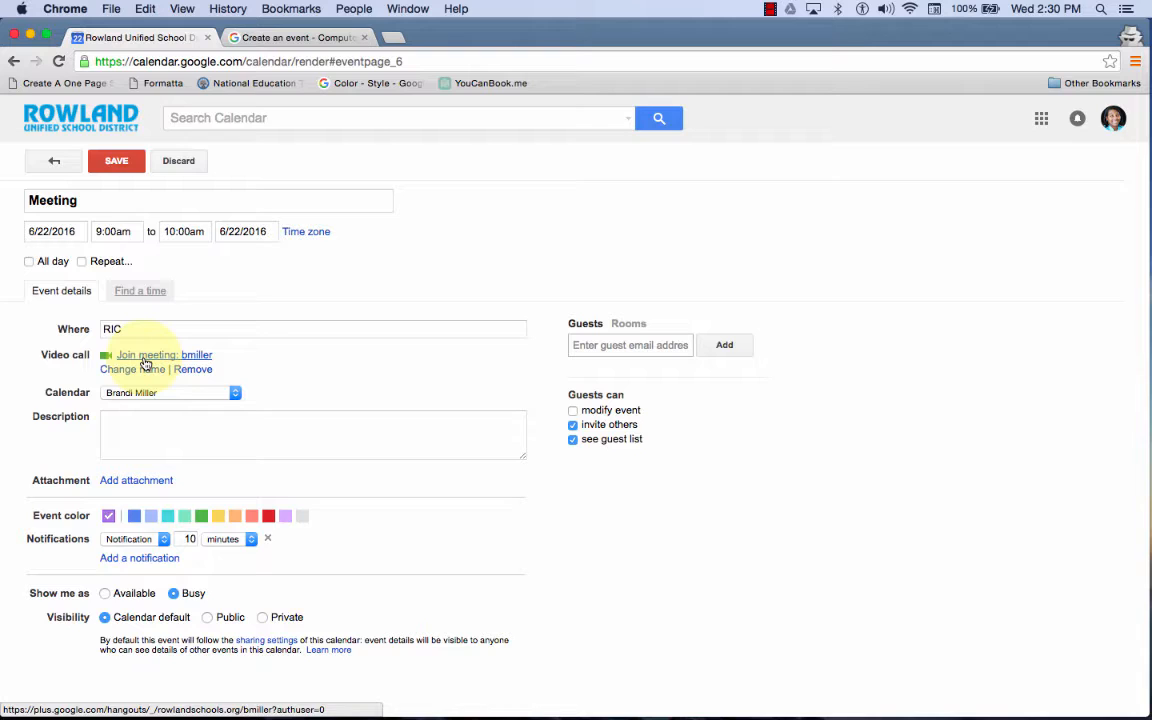
pyautogui.click(141, 392)
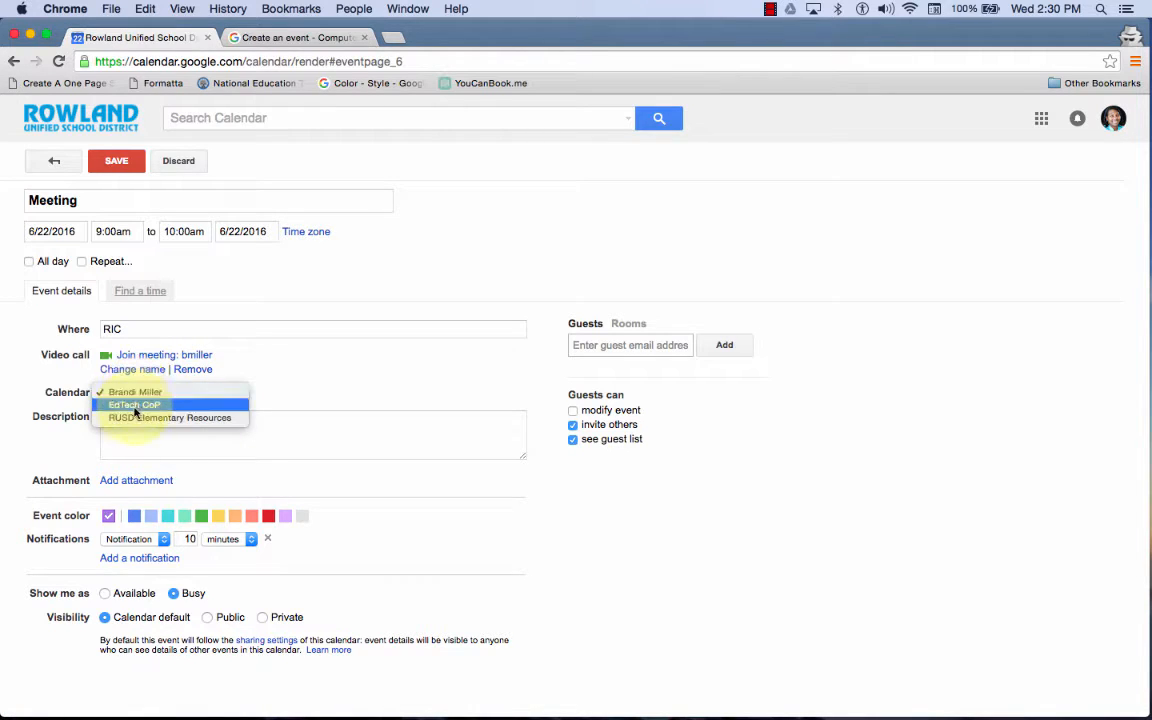
pyautogui.click(135, 405)
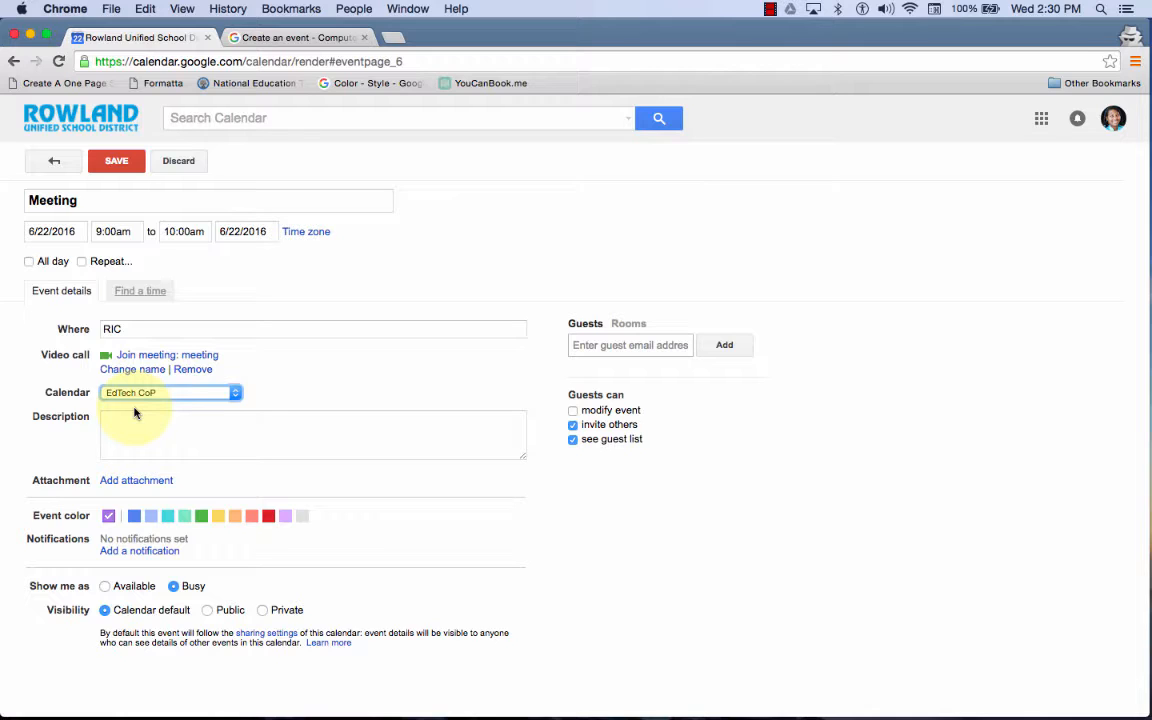
pyautogui.click(138, 425)
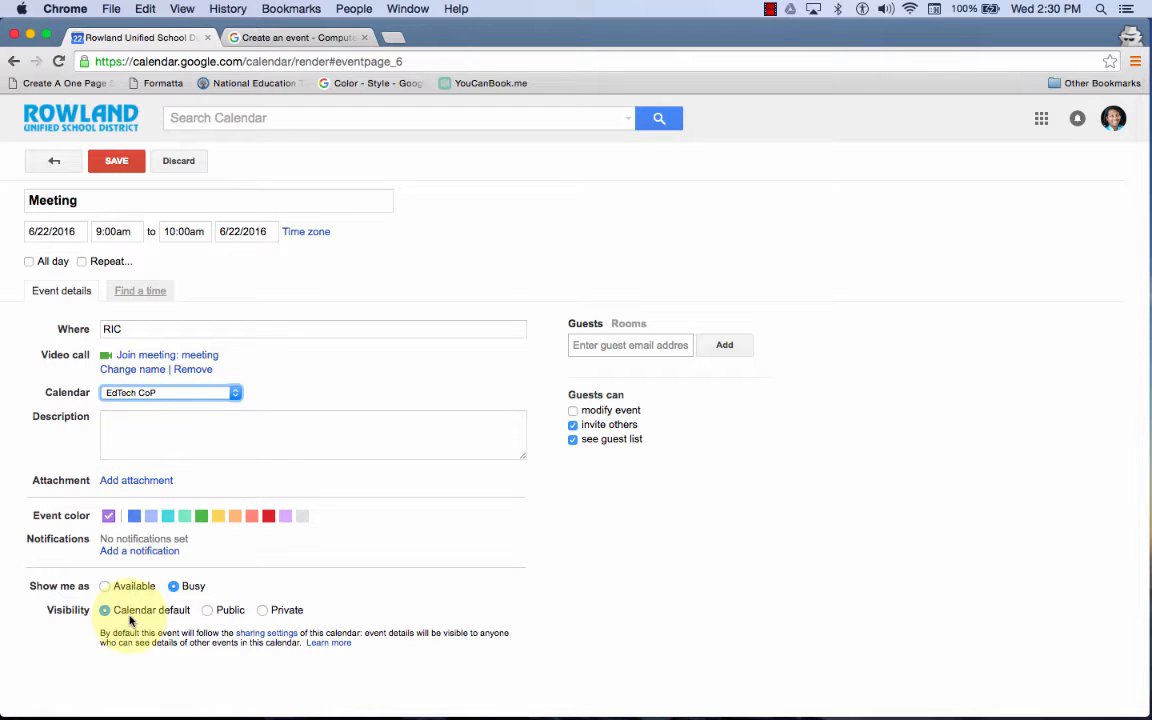
pyautogui.click(116, 163)
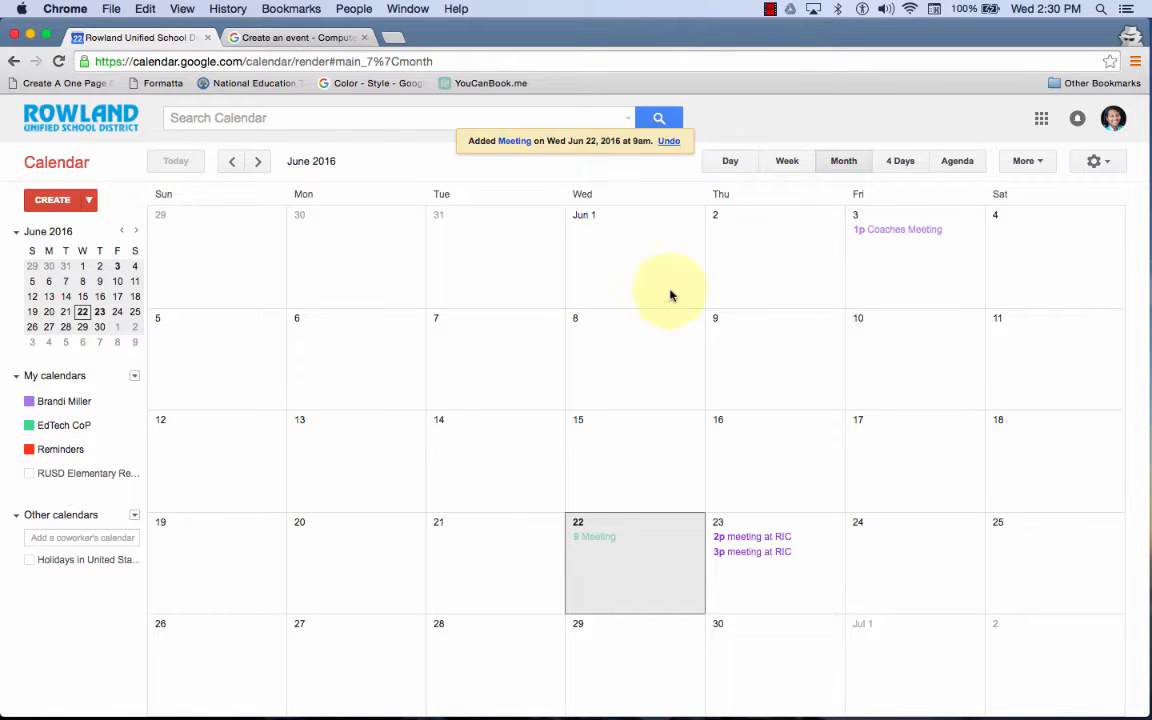
# Step: Edit the June 22 "Meeting" event to move its date to 6/30/2016, and save the change
pyautogui.click(596, 538)
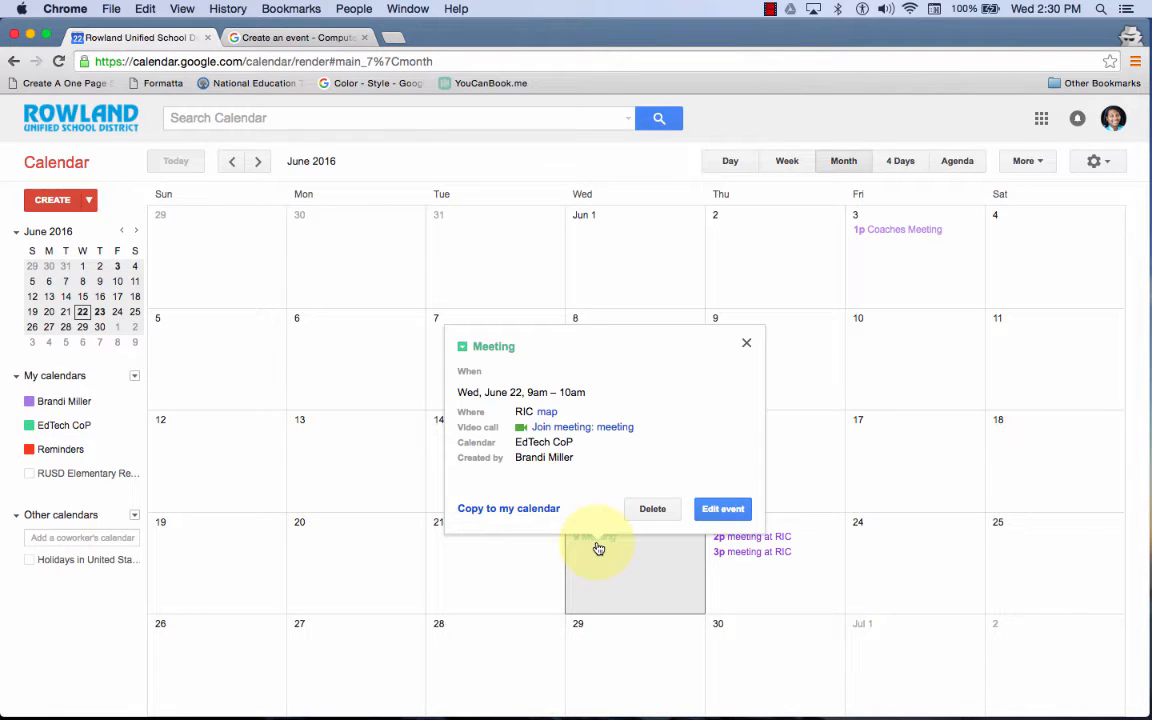
pyautogui.click(722, 508)
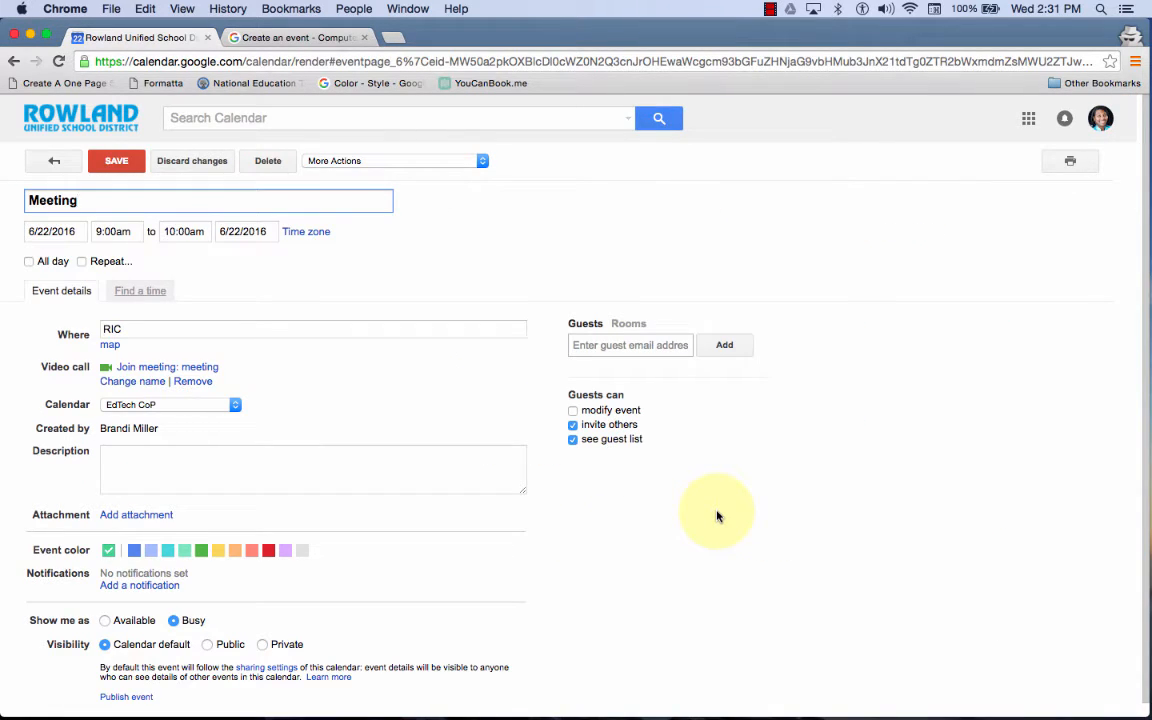
pyautogui.click(40, 231)
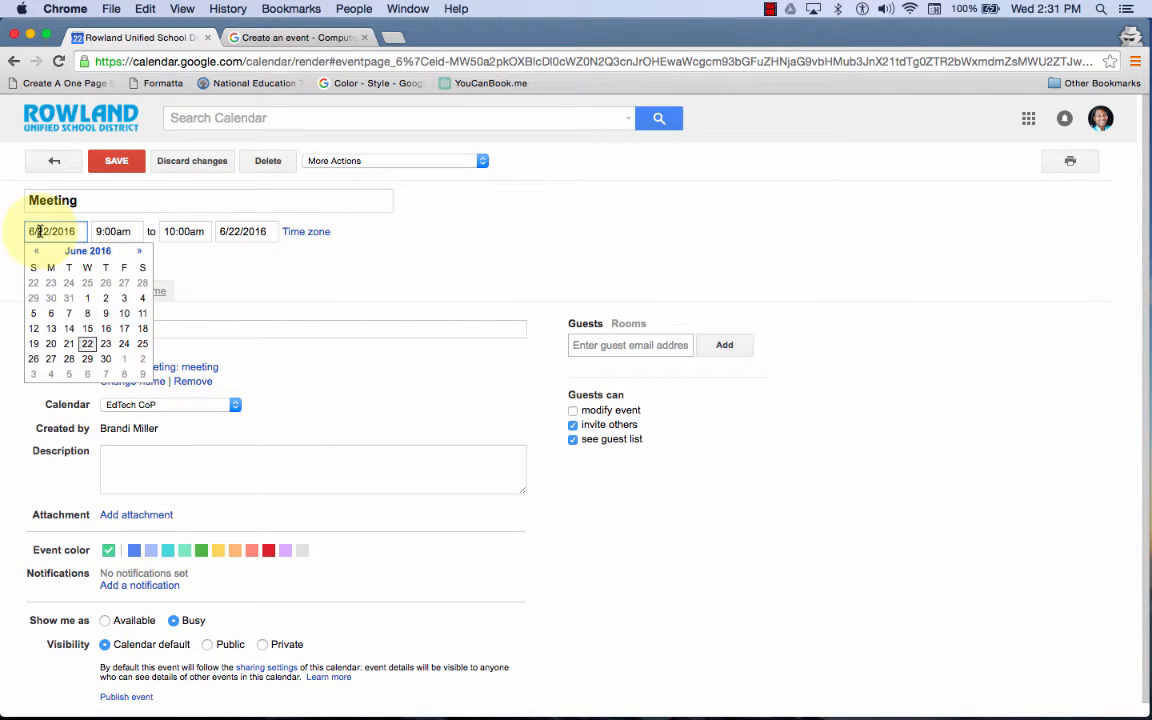
pyautogui.click(104, 359)
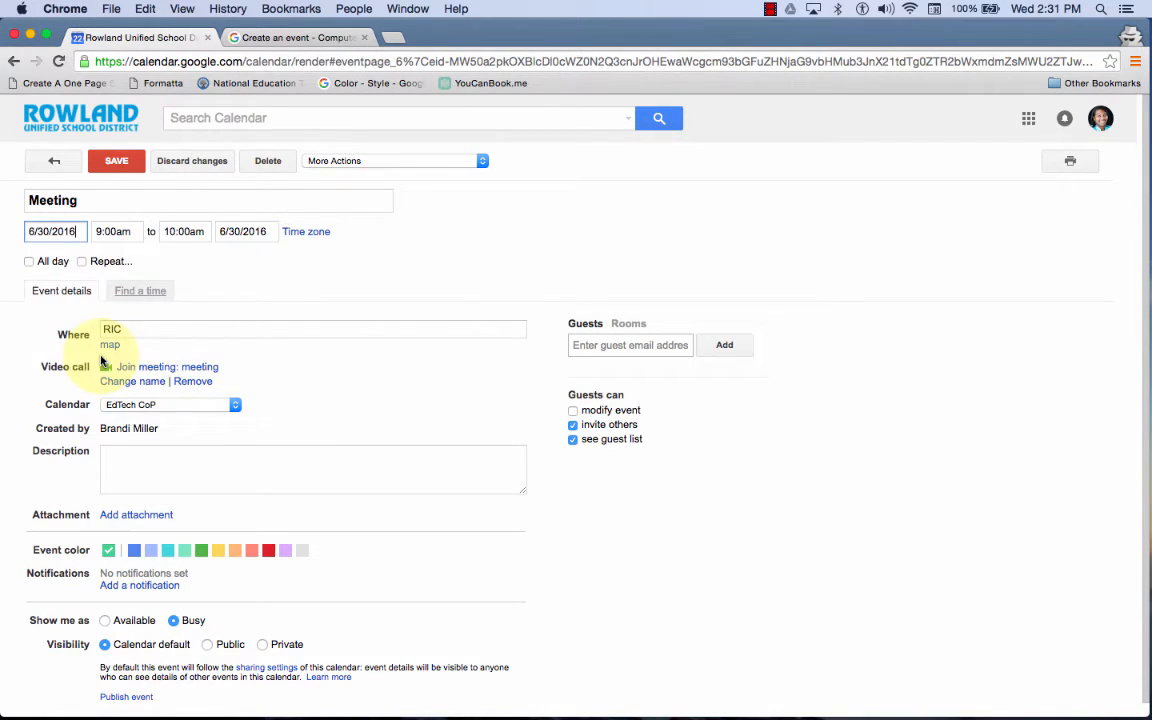
pyautogui.click(117, 162)
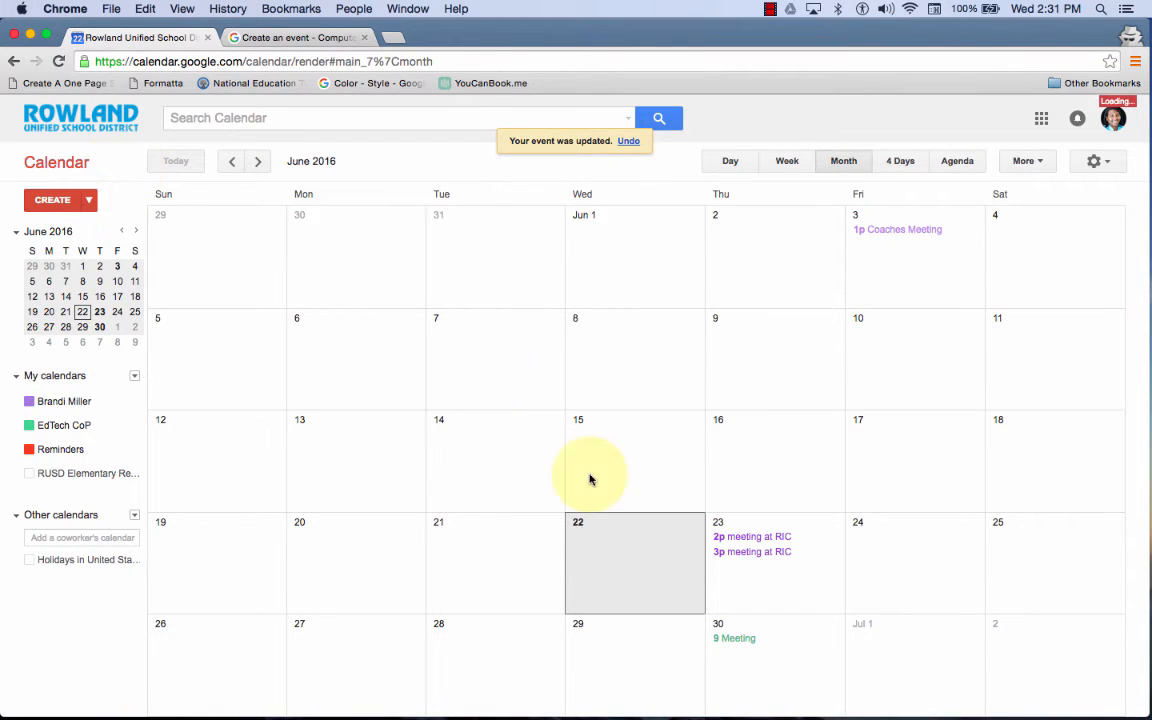